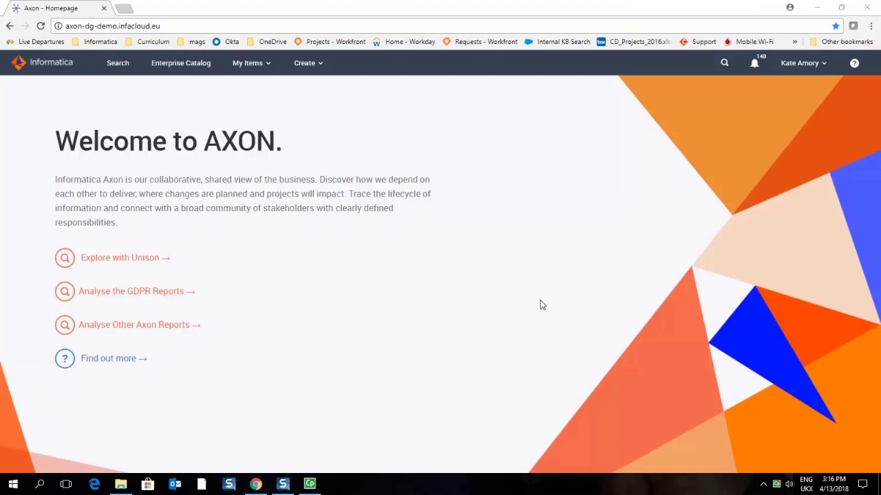
Open change request 1, 'Request to conduct PIA for this process', from the Workflow notifications.
left_click(540, 300)
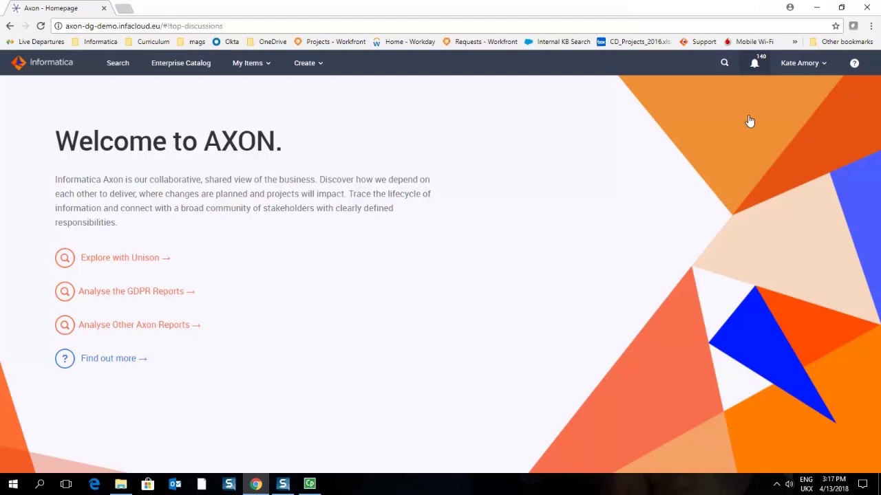
left_click(752, 69)
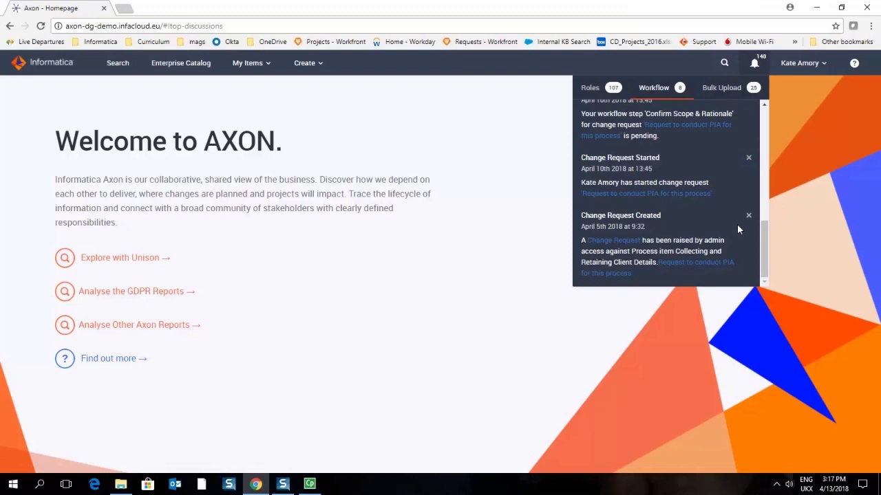
left_click(714, 270)
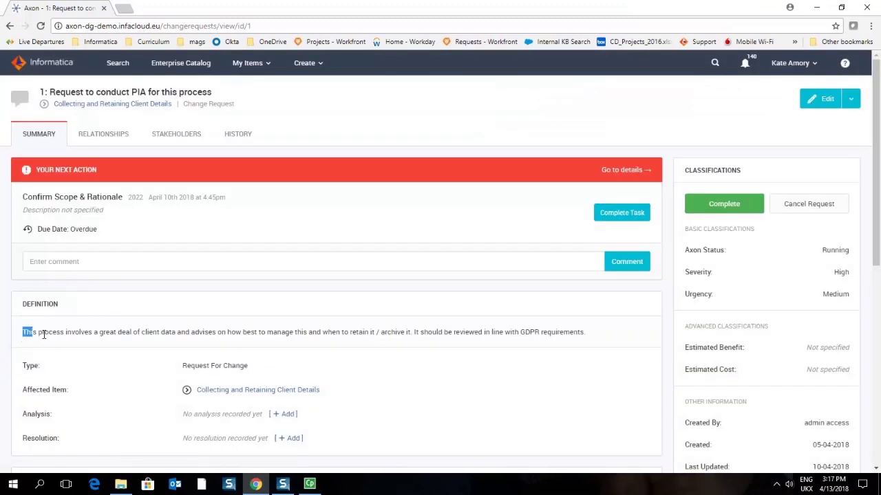
Highlight the definition sentence about reviewing the client-data process against GDPR.
left_click_drag(21, 333, 586, 334)
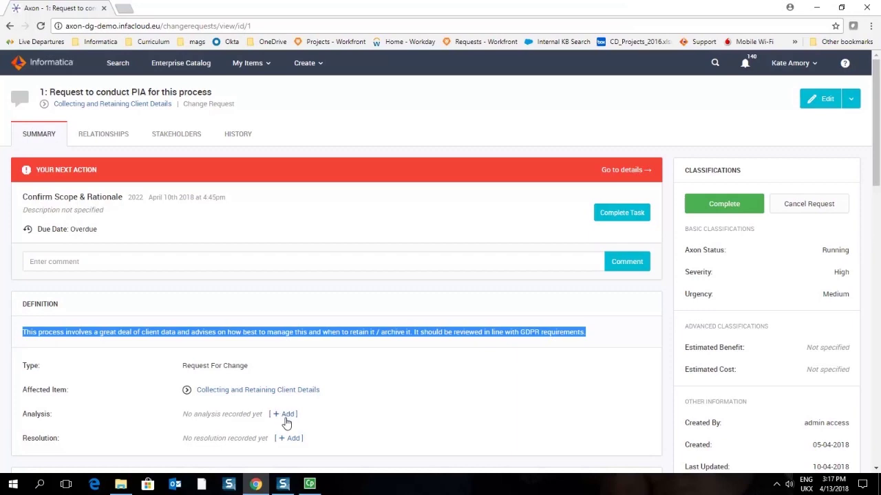
Scroll down to the GDPR PIA Workflow Diagram and Discussion sections.
scroll(327, 431, "down", 2)
scroll(327, 430, "down", 2)
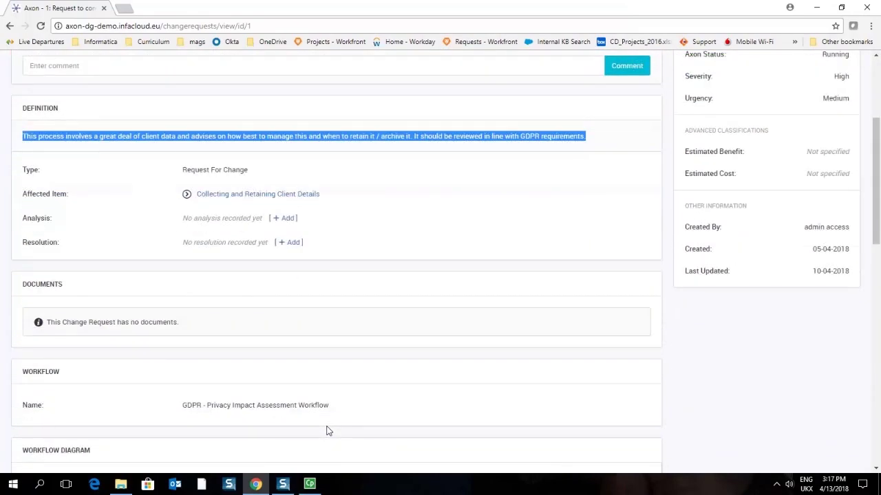
scroll(327, 431, "down", 2)
scroll(328, 431, "down", 2)
scroll(328, 430, "down", 2)
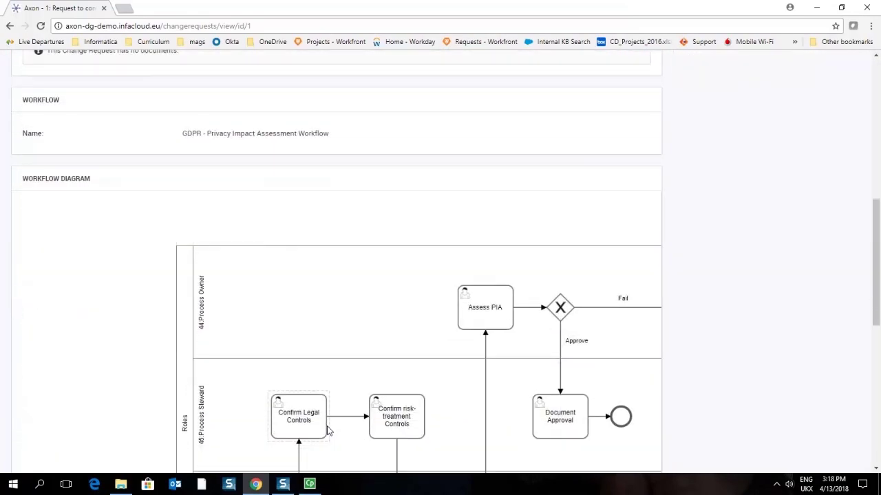
scroll(328, 431, "down", 1)
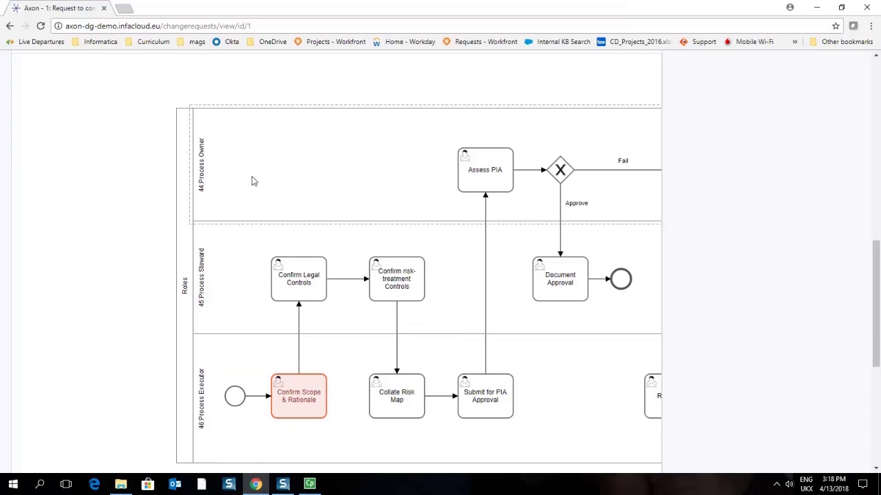
scroll(254, 193, "down", 3)
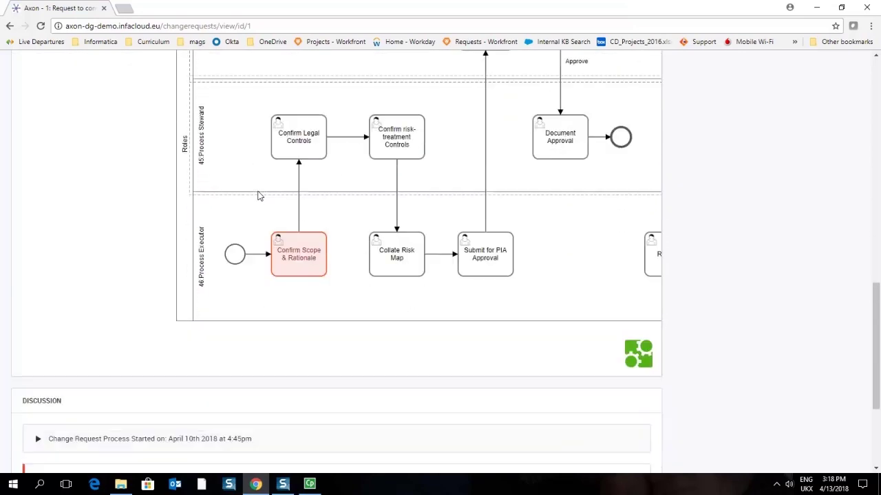
scroll(259, 196, "down", 1)
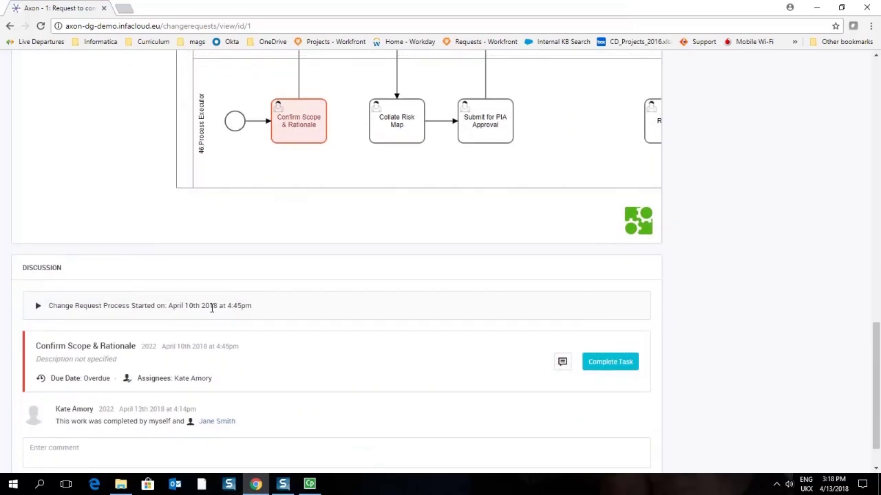
left_click_drag(159, 378, 253, 386)
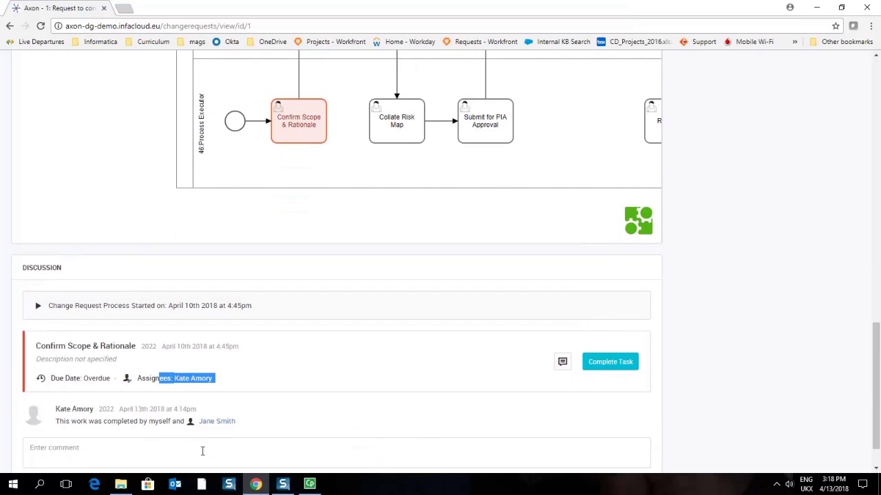
left_click(202, 451)
type("No n")
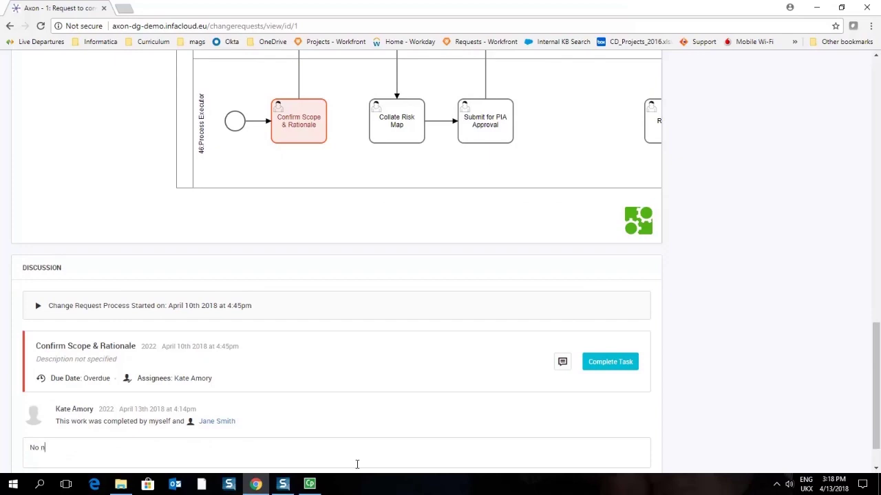
type("eed for you to do anything on this @Mar")
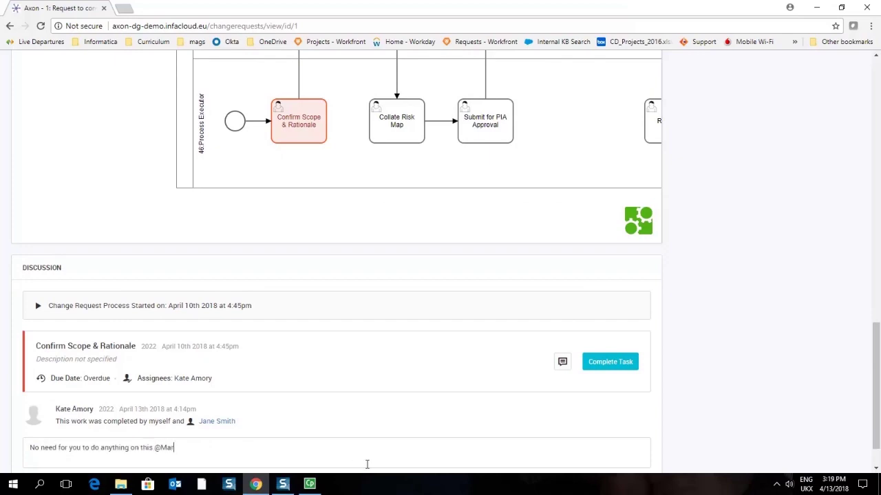
type("gueri")
type("te")
scroll(241, 458, "down", 1)
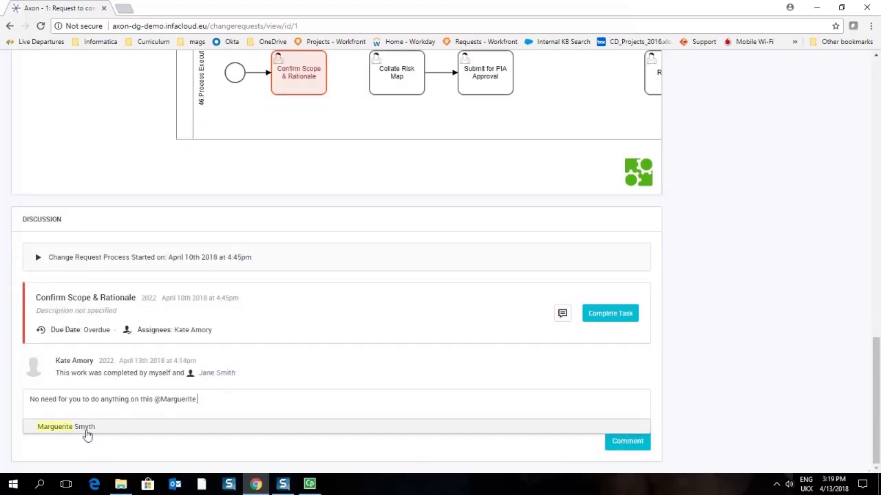
left_click(84, 430)
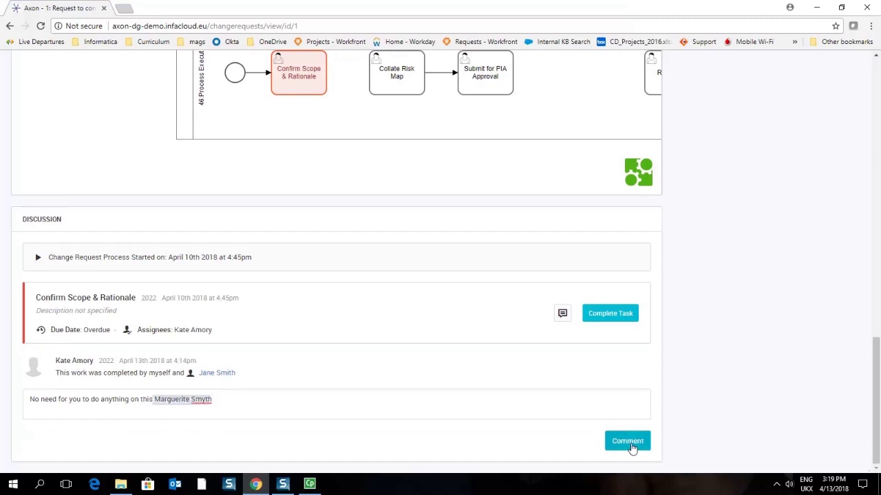
left_click(632, 448)
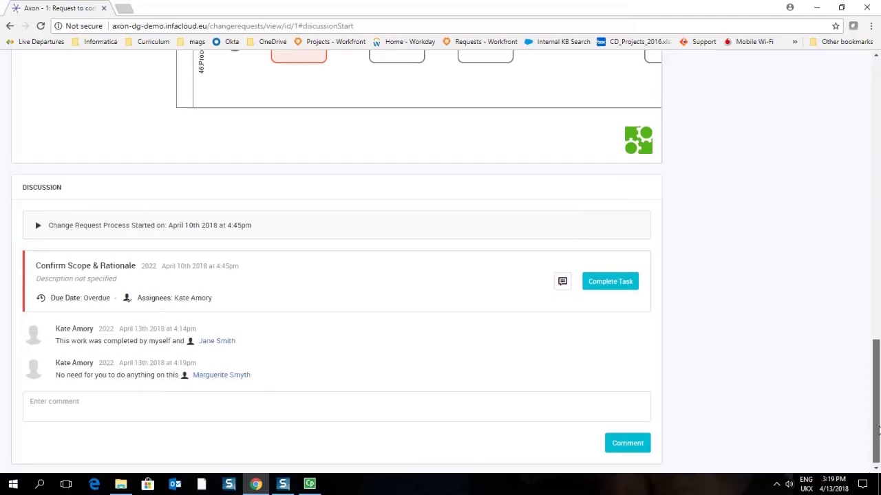
left_click_drag(877, 430, 877, 142)
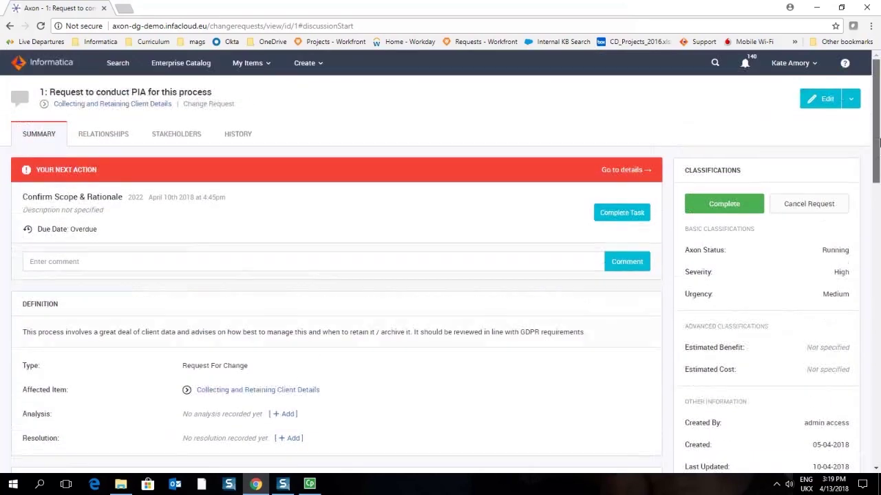
left_click(744, 67)
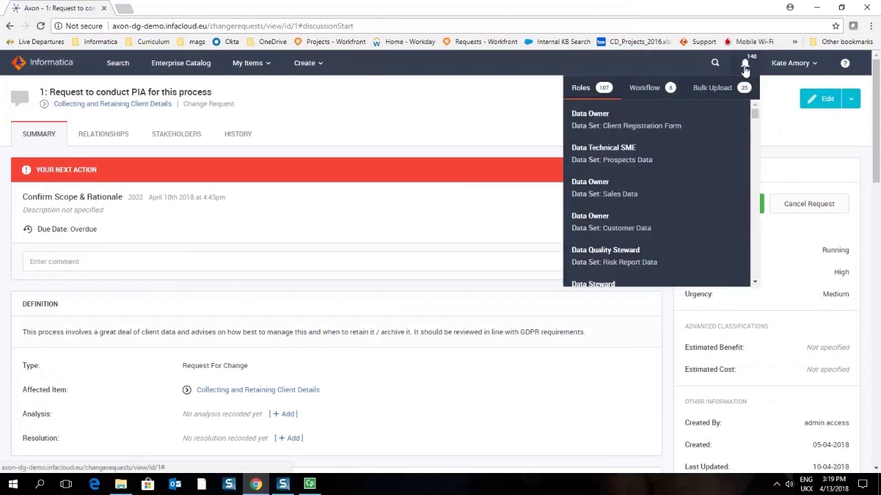
left_click(649, 87)
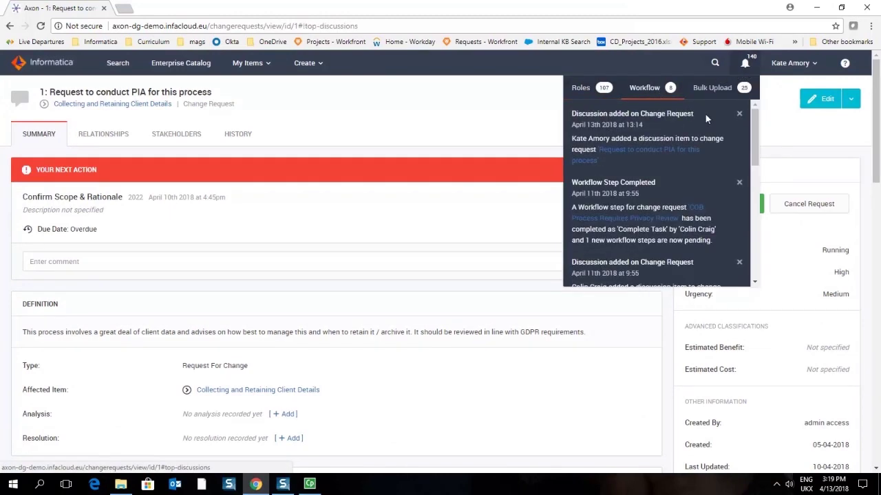
left_click_drag(758, 127, 762, 257)
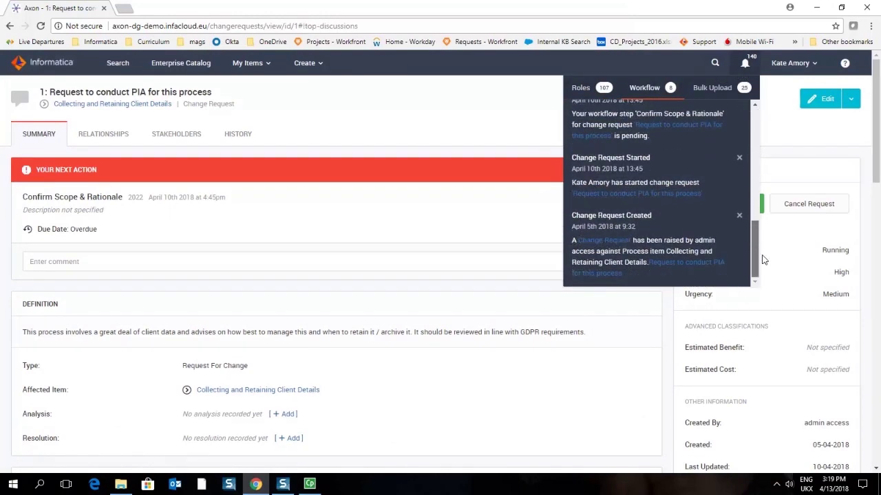
scroll(743, 172, "up", 5)
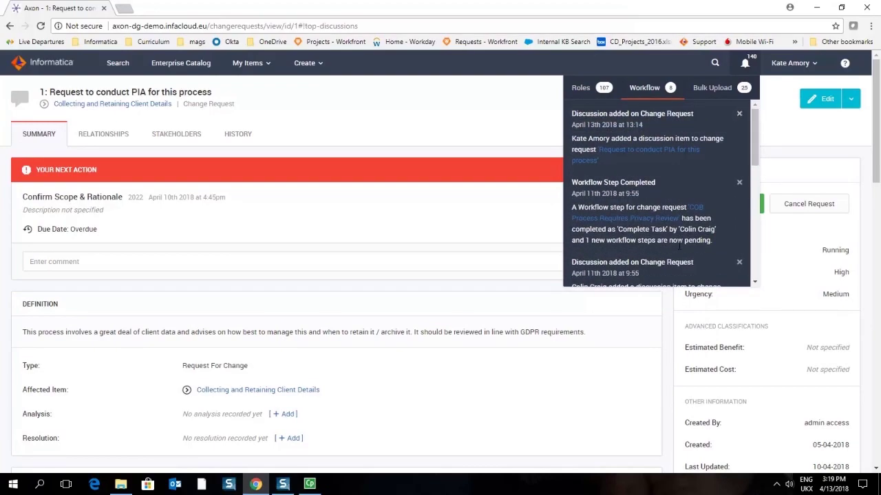
scroll(544, 342, "down", 2)
scroll(542, 344, "down", 5)
scroll(547, 348, "down", 5)
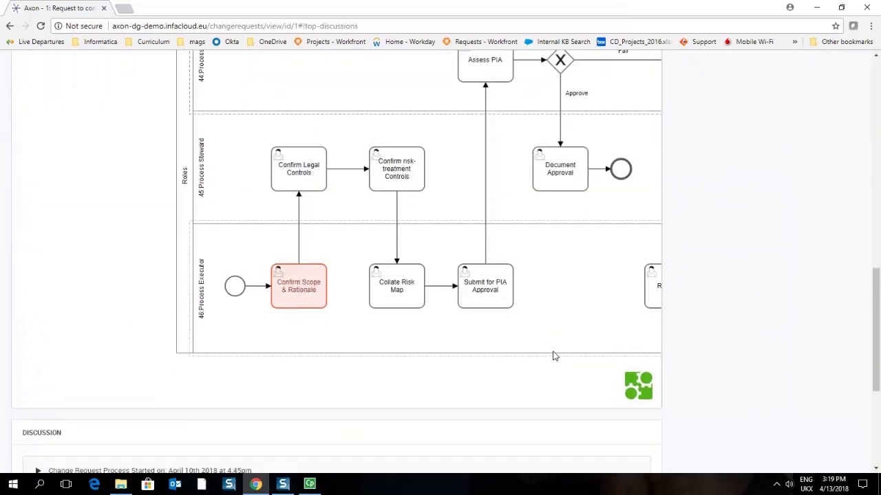
scroll(552, 350, "down", 3)
scroll(412, 275, "down", 2)
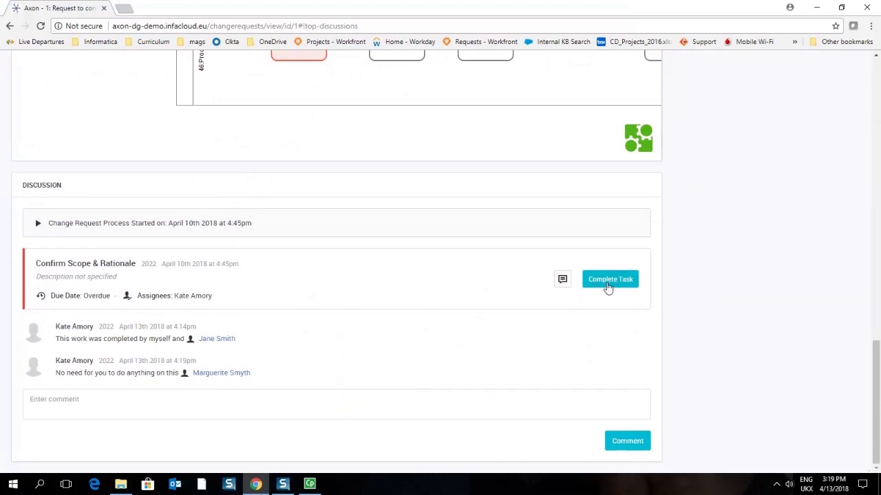
scroll(608, 287, "up", 2)
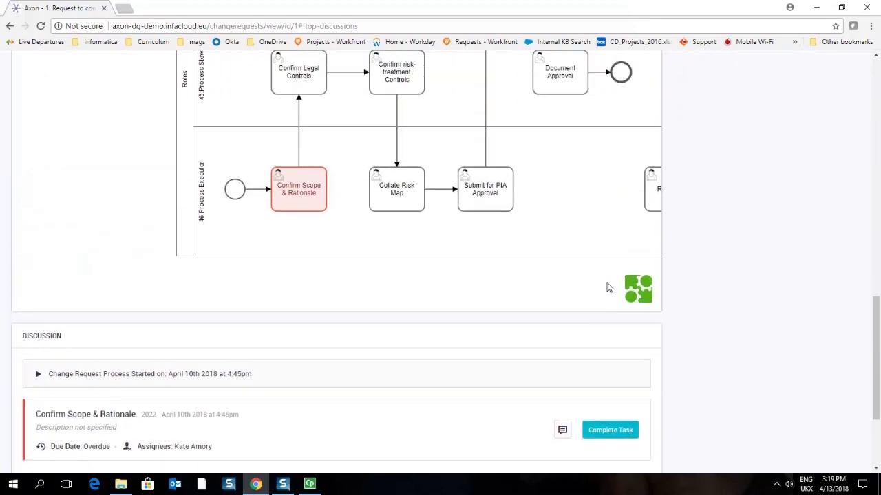
scroll(605, 288, "up", 1)
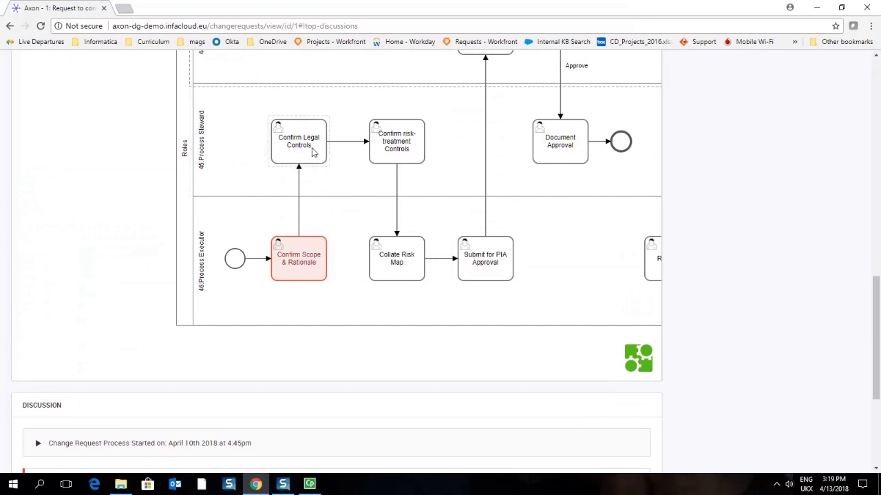